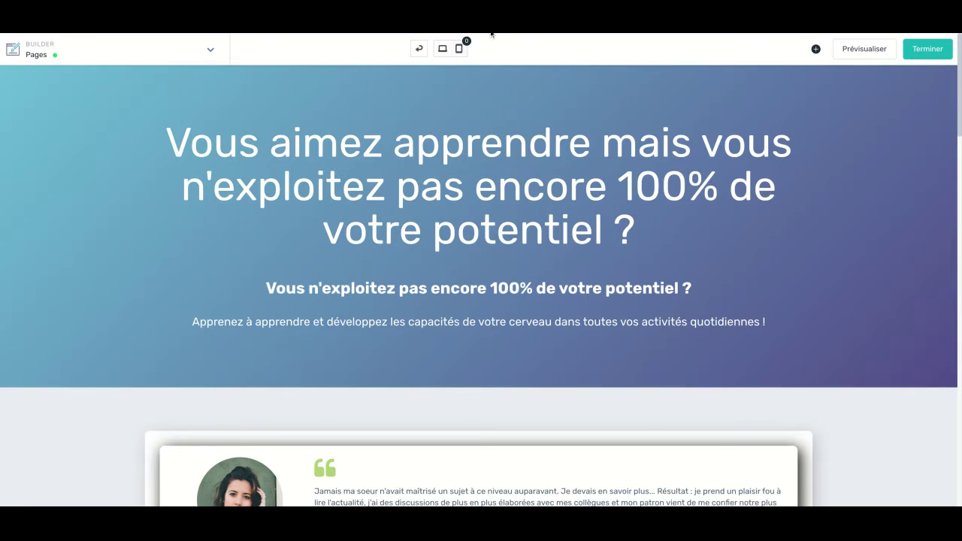
- Review the page elements, the empty column row layouts and the saved sections available for building the page
{"action": "left_click", "coordinate": [211, 51]}
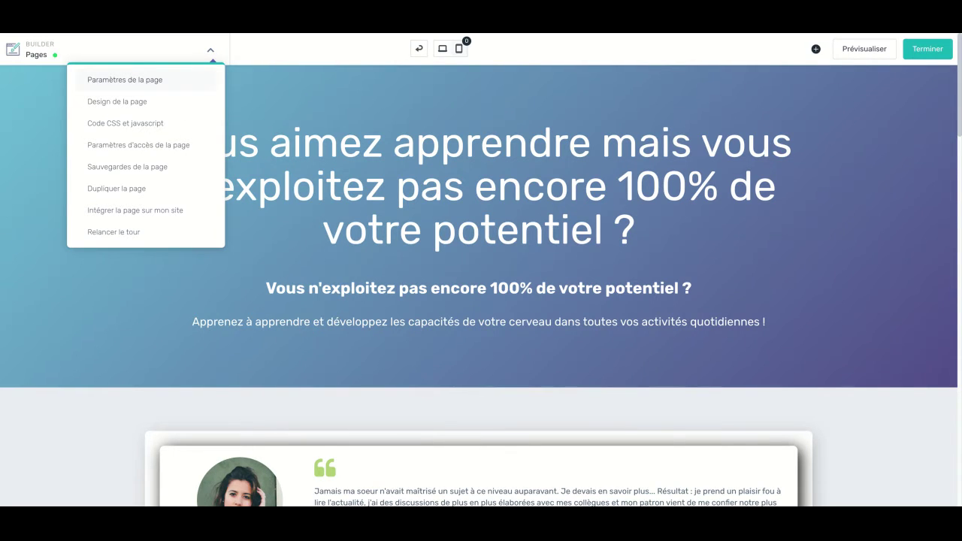
{"action": "left_click", "coordinate": [124, 79]}
{"action": "left_click", "coordinate": [64, 81]}
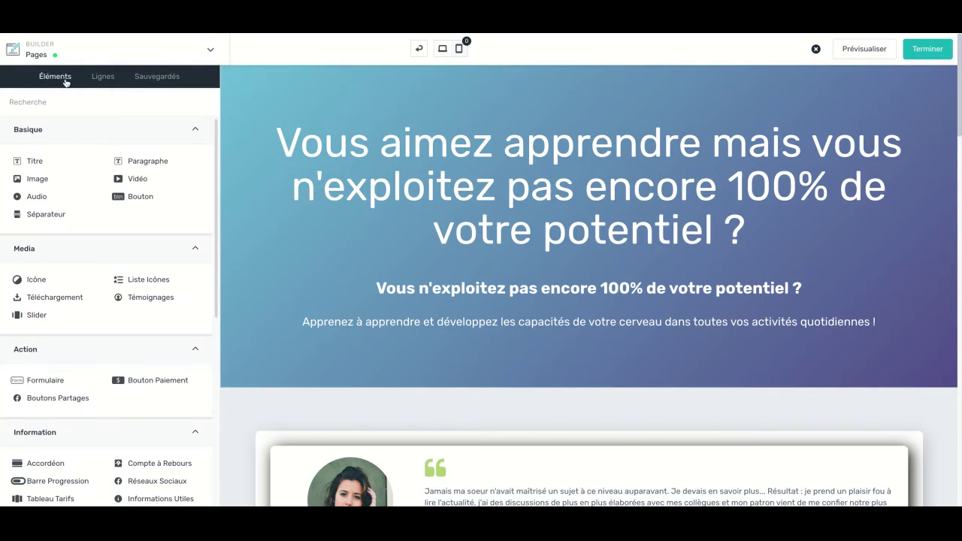
{"action": "scroll", "coordinate": [90, 221], "scroll_direction": "down", "scroll_amount": 5}
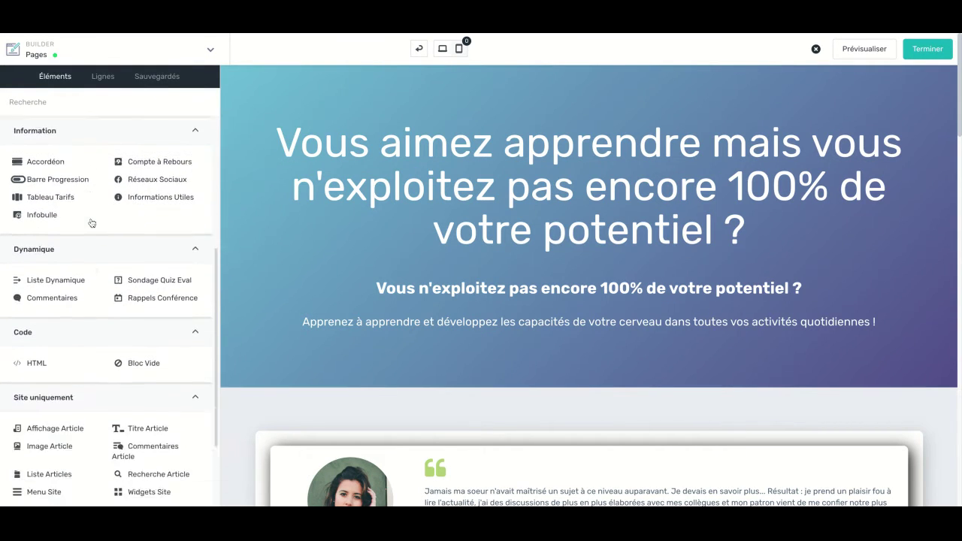
{"action": "scroll", "coordinate": [90, 221], "scroll_direction": "up", "scroll_amount": 5}
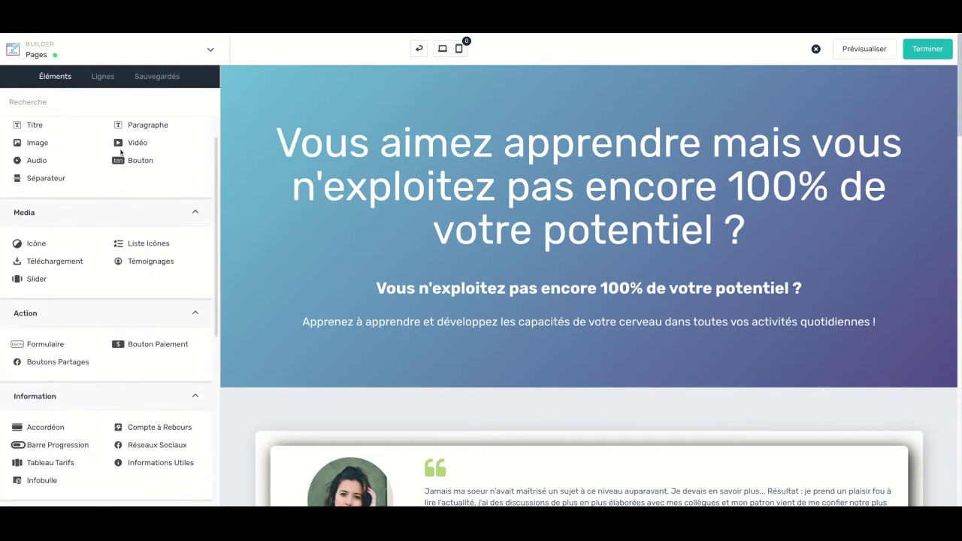
{"action": "scroll", "coordinate": [125, 143], "scroll_direction": "up", "scroll_amount": 1}
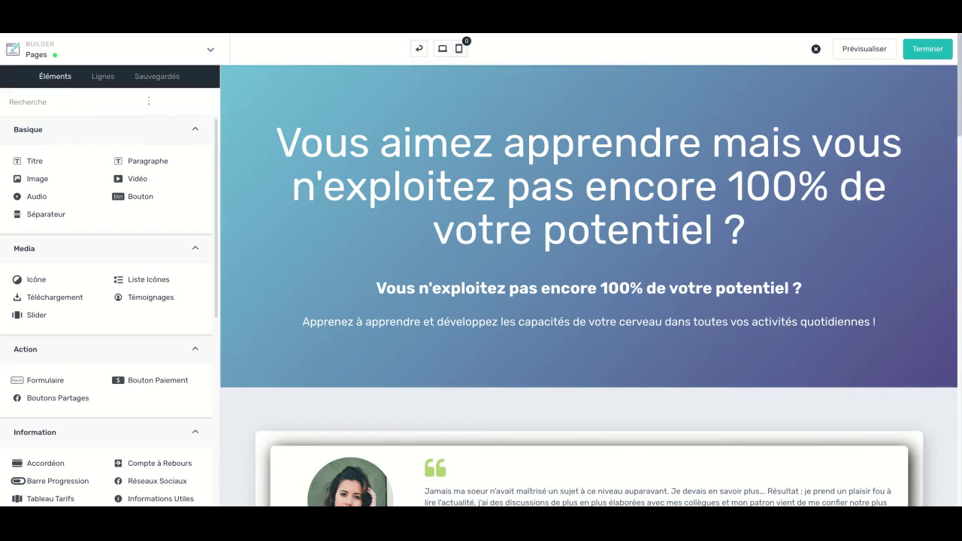
{"action": "left_click", "coordinate": [109, 83]}
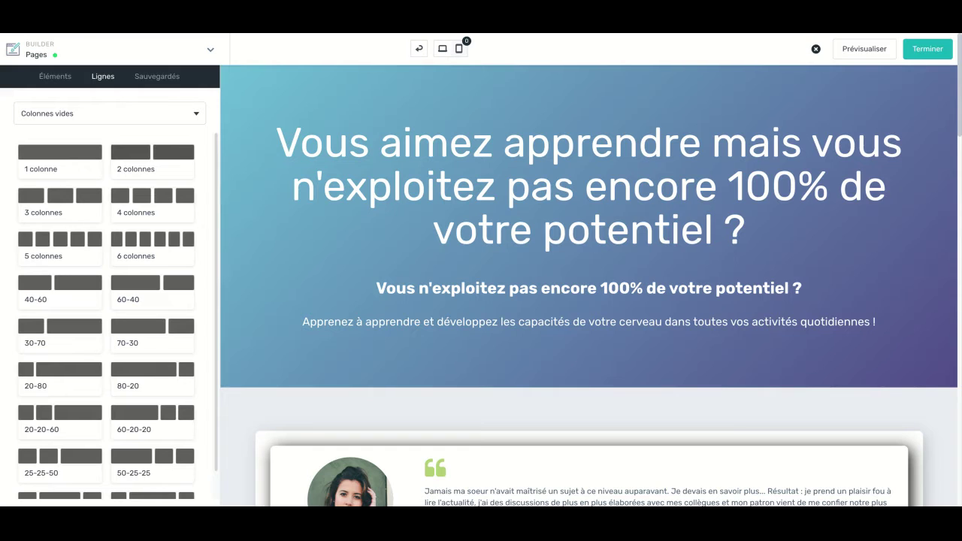
{"action": "scroll", "coordinate": [79, 185], "scroll_direction": "down", "scroll_amount": 2}
{"action": "left_click", "coordinate": [172, 78]}
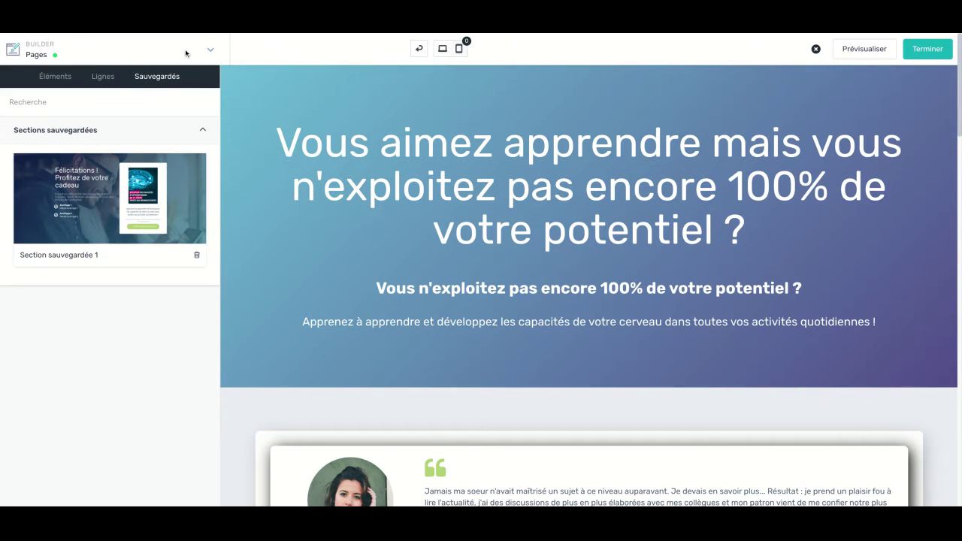
- Examine the page's design settings for general options, text styles, theme colours and section types, and close the settings
{"action": "left_click", "coordinate": [210, 53]}
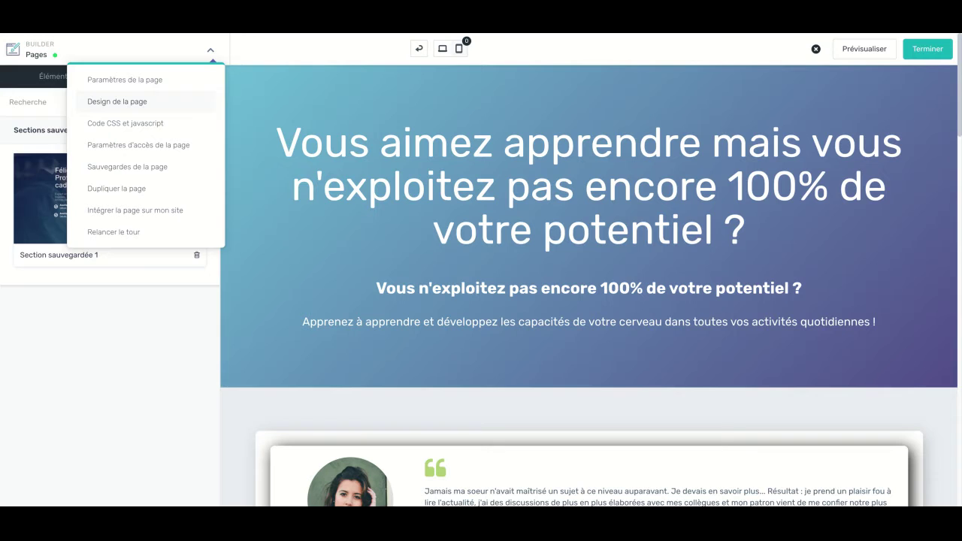
{"action": "left_click", "coordinate": [116, 101]}
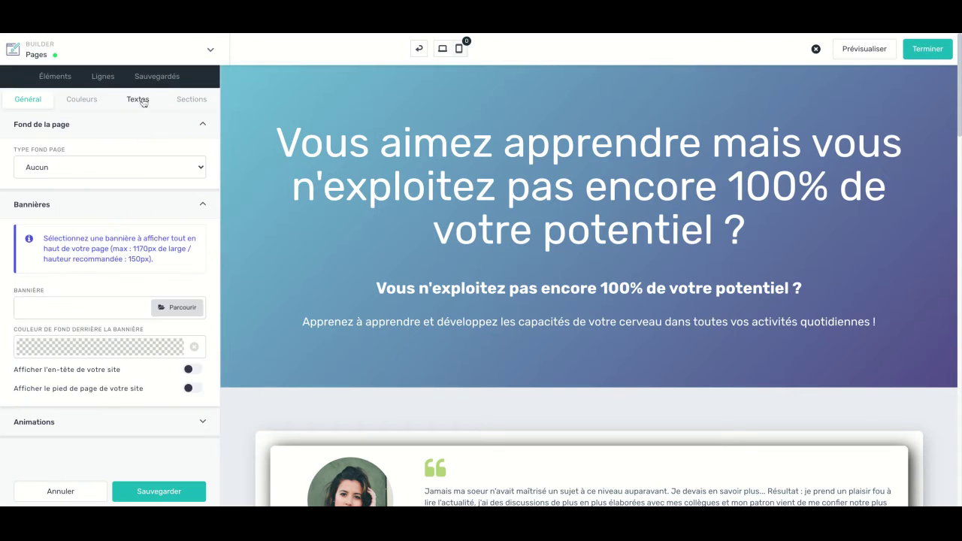
{"action": "left_click", "coordinate": [143, 101]}
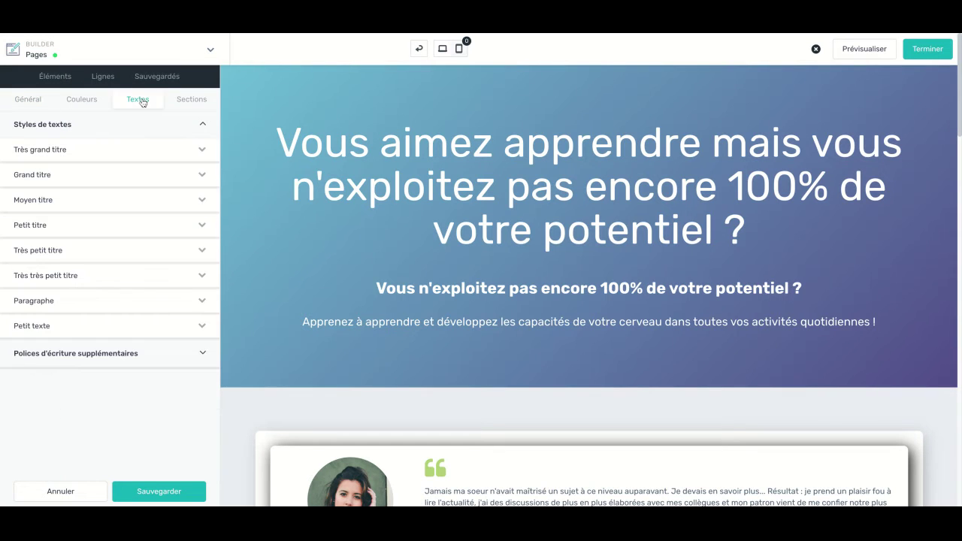
{"action": "left_click", "coordinate": [83, 101]}
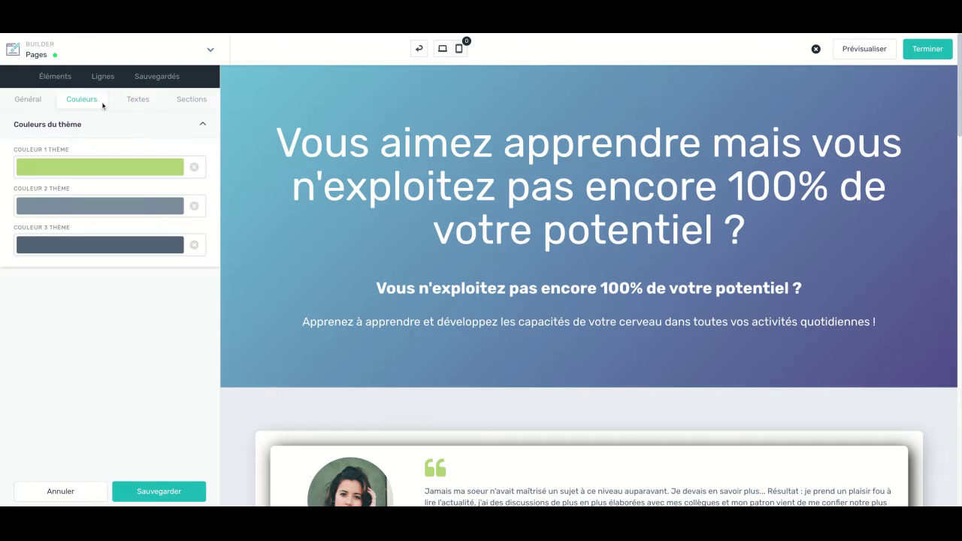
{"action": "left_click", "coordinate": [182, 103]}
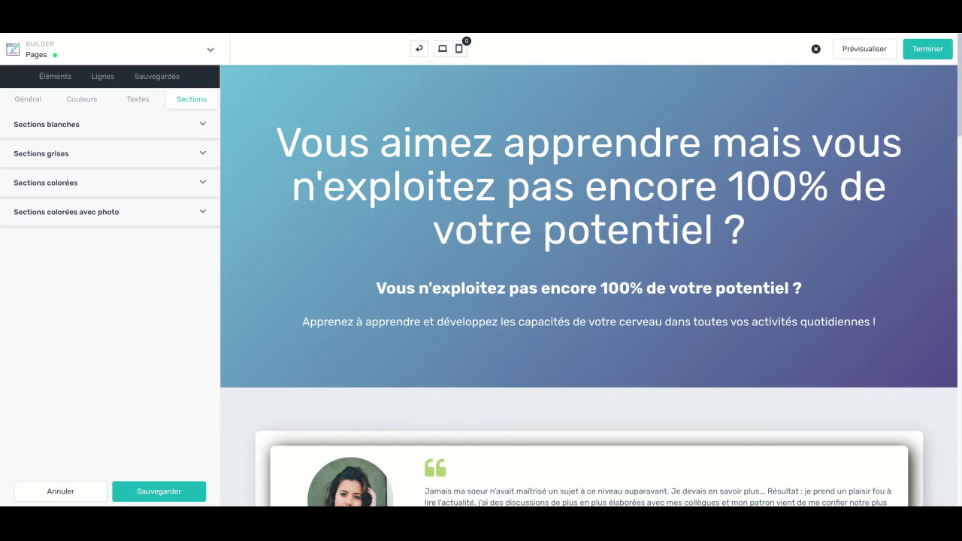
{"action": "left_click", "coordinate": [209, 51]}
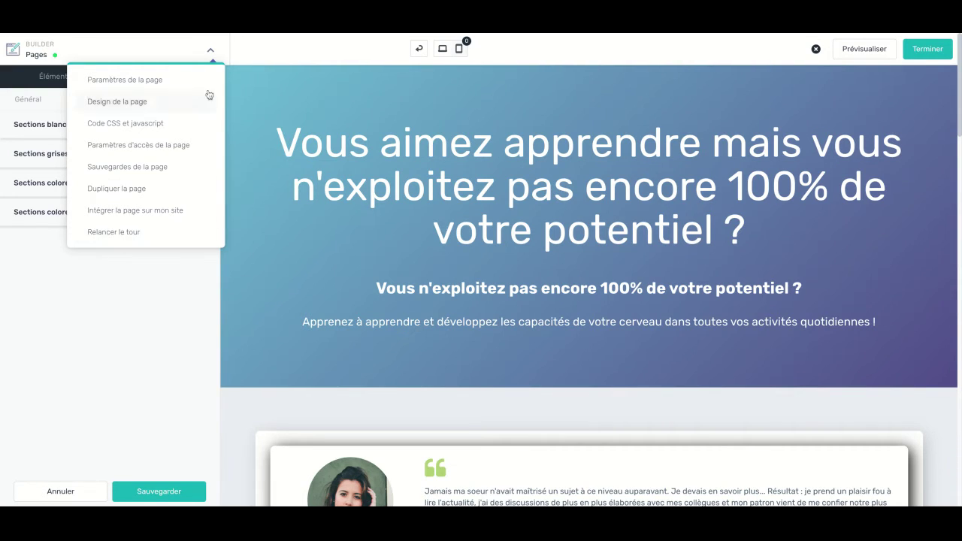
{"action": "left_click", "coordinate": [210, 50]}
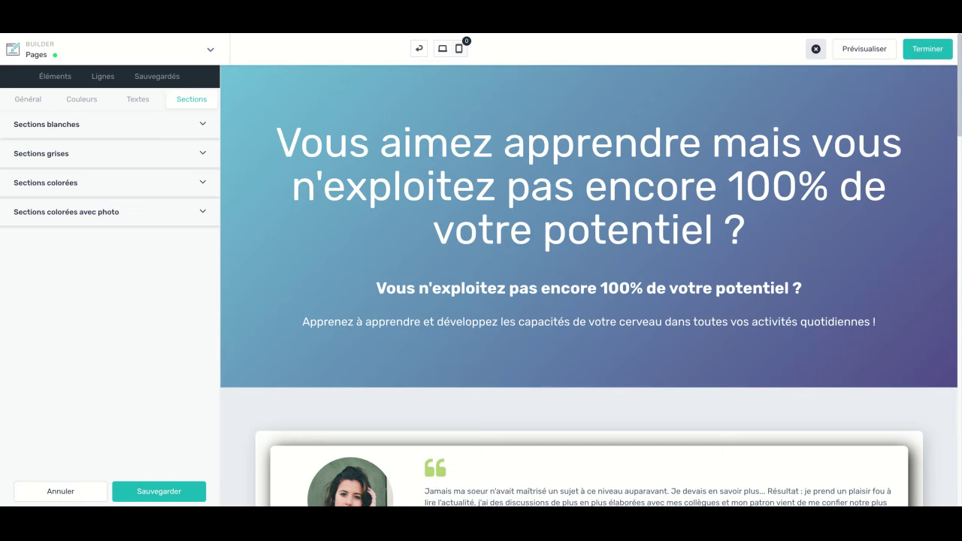
{"action": "left_click", "coordinate": [816, 49]}
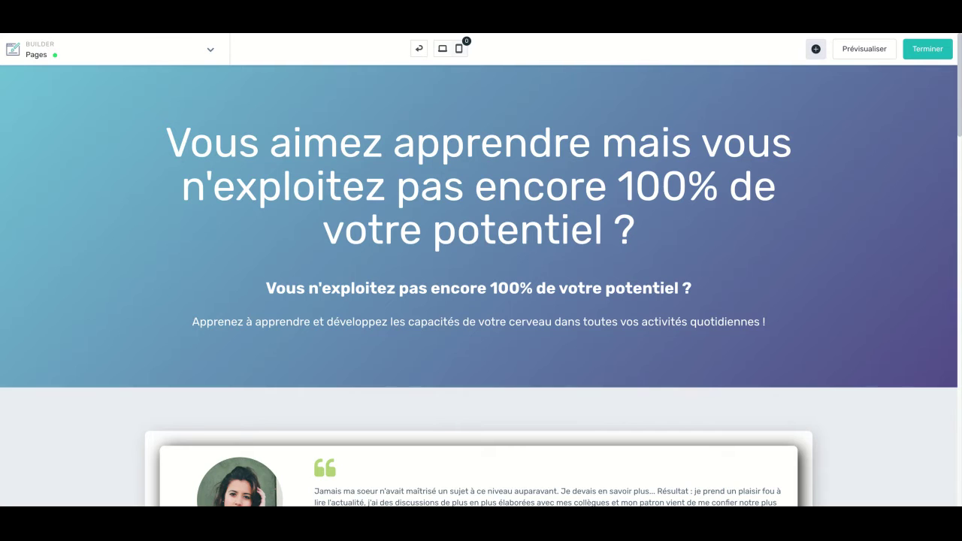
- Insert a Titre element between the main heading and the subheading of the first section
{"action": "left_click", "coordinate": [816, 49]}
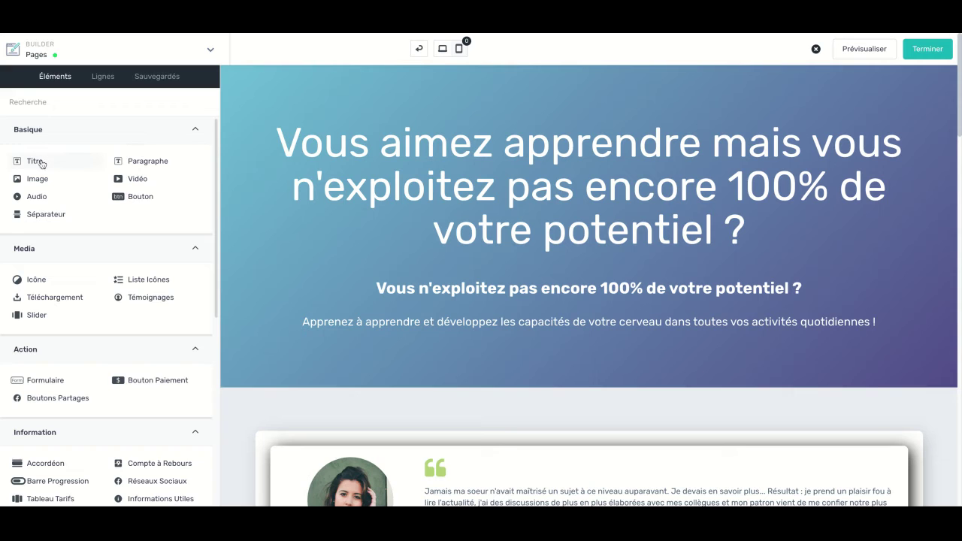
{"action": "left_click_drag", "start_coordinate": [38, 163], "coordinate": [478, 253]}
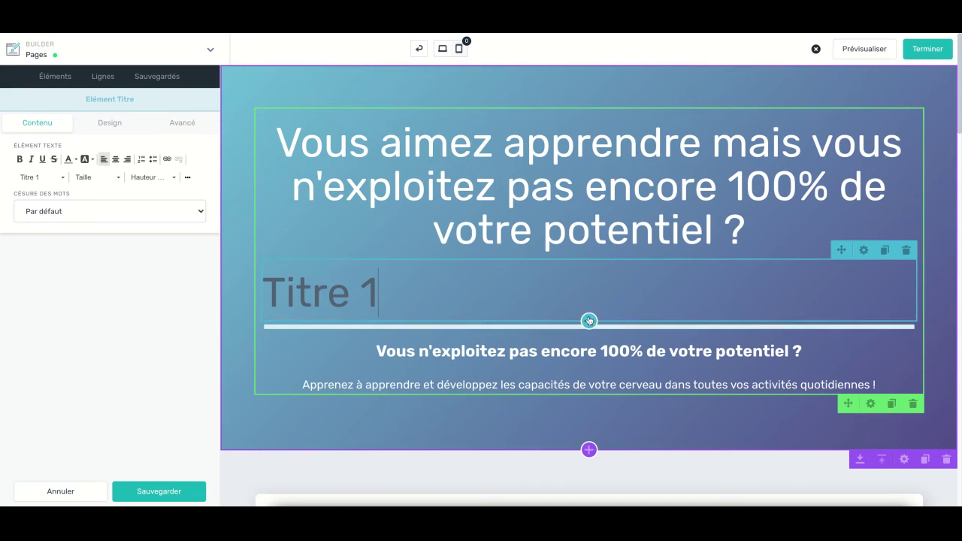
{"action": "left_click", "coordinate": [589, 322]}
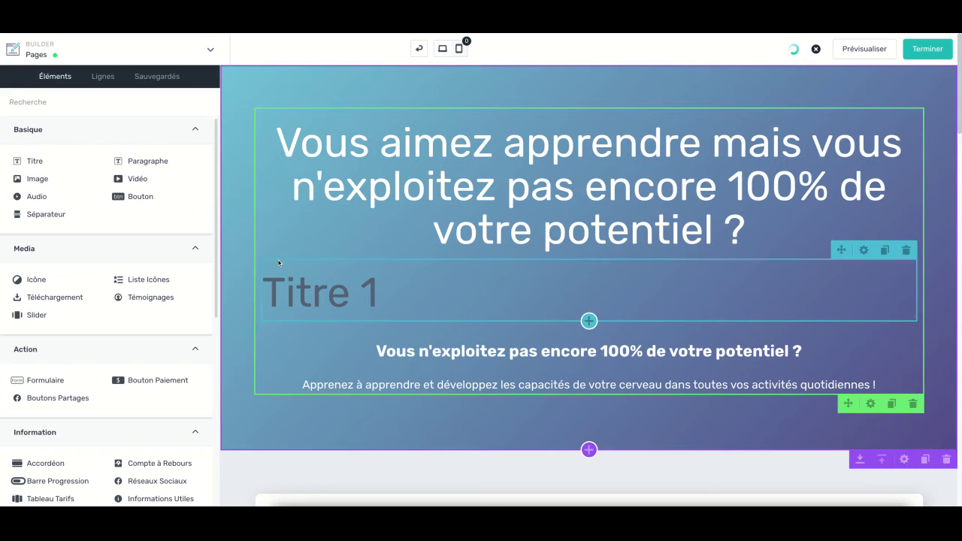
{"action": "scroll", "coordinate": [53, 195], "scroll_direction": "down", "scroll_amount": 1}
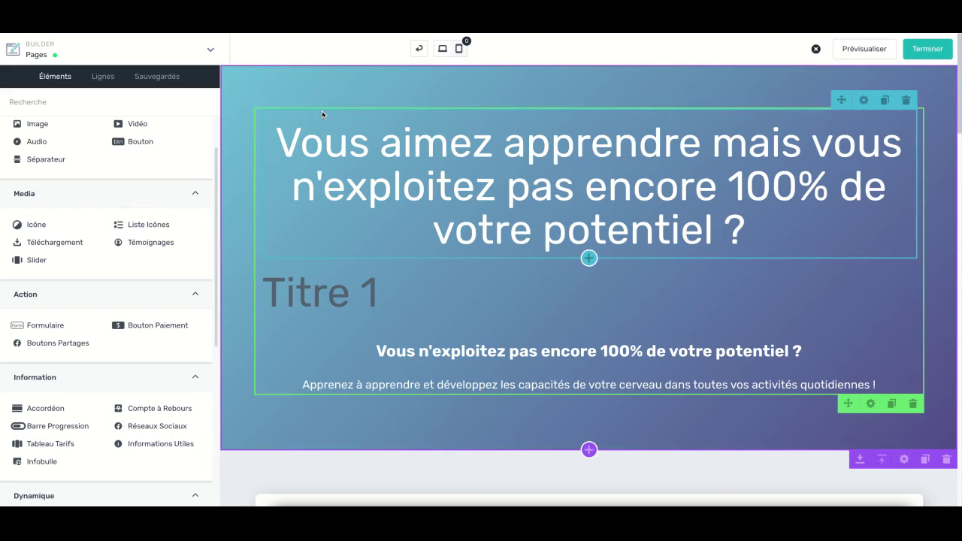
{"action": "left_click", "coordinate": [818, 51]}
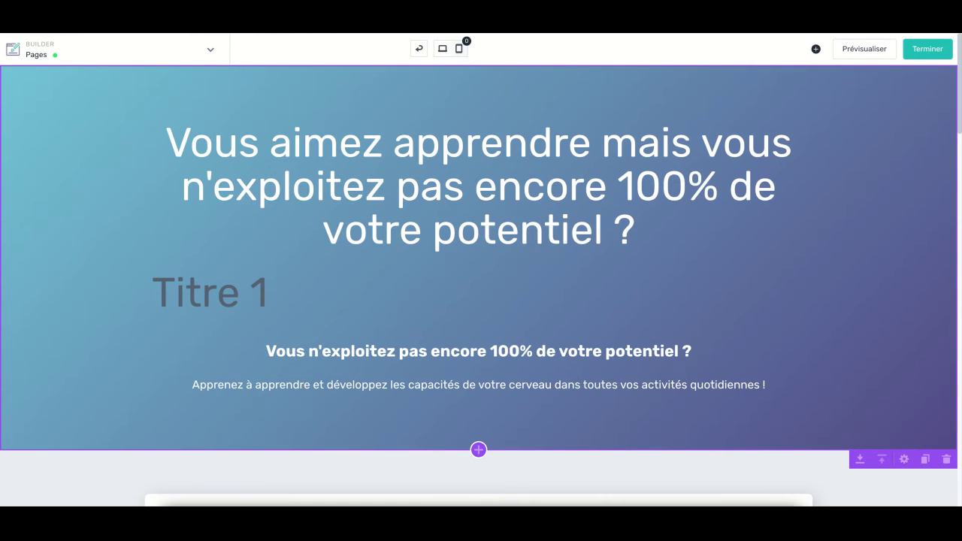
- Inspect the design settings of the first section and its column, the main heading's content settings, and the section's duplicate option
{"action": "left_click", "coordinate": [904, 89]}
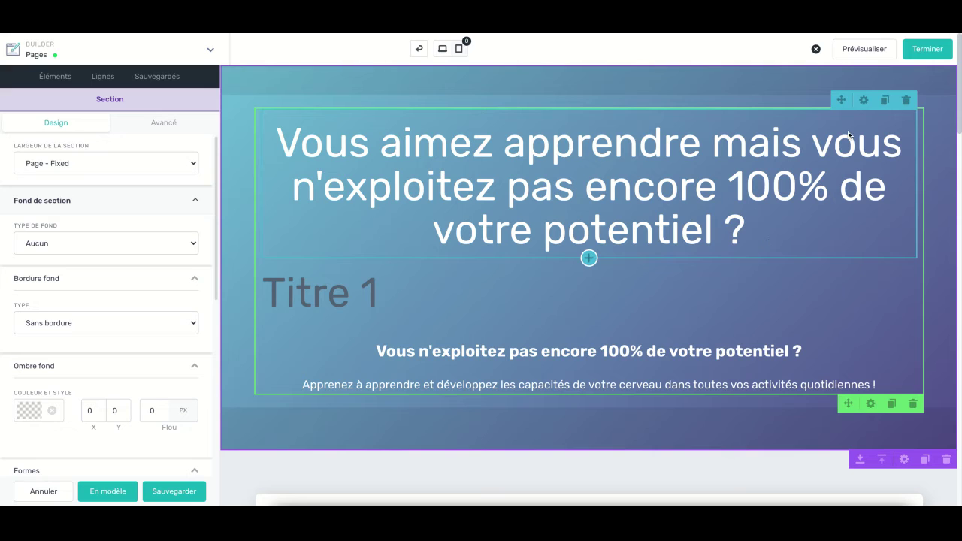
{"action": "left_click", "coordinate": [923, 129]}
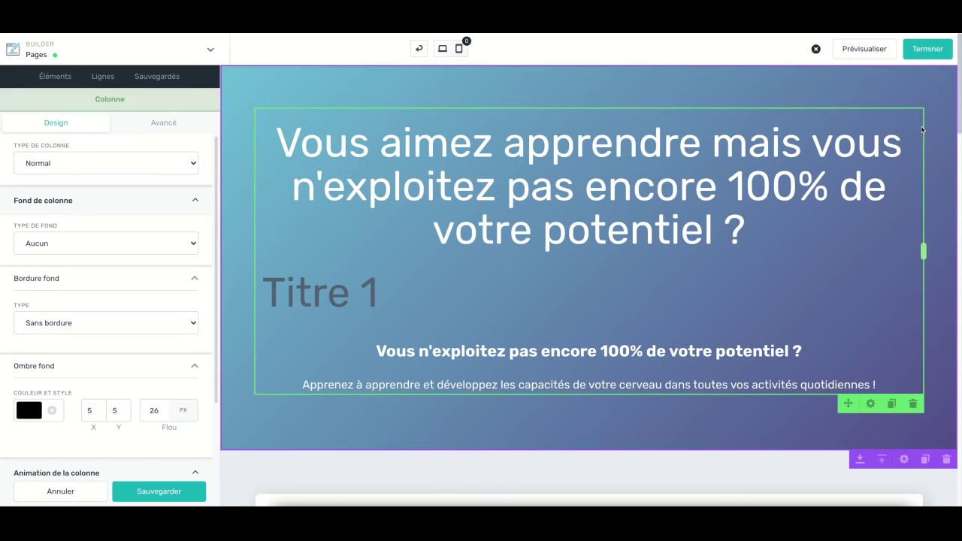
{"action": "left_click", "coordinate": [823, 185]}
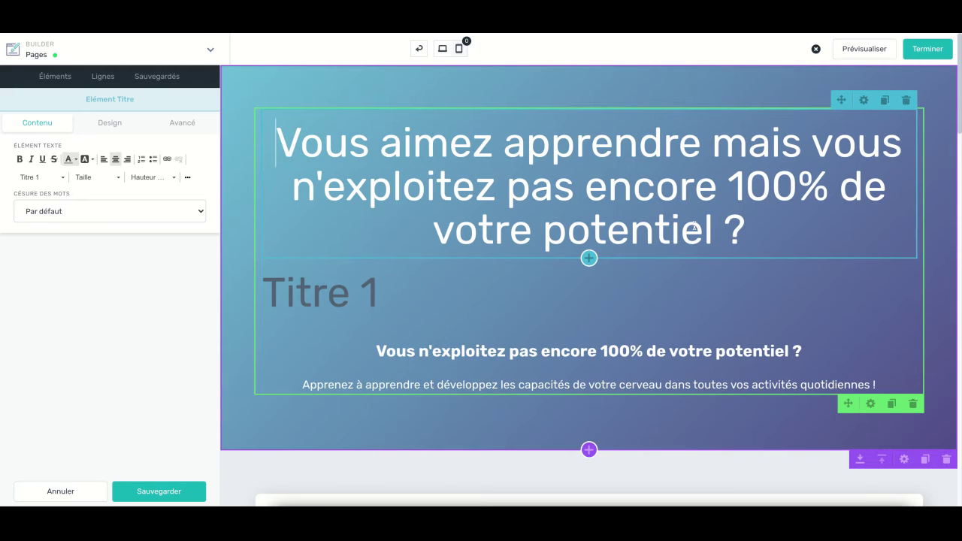
{"action": "left_click", "coordinate": [925, 253]}
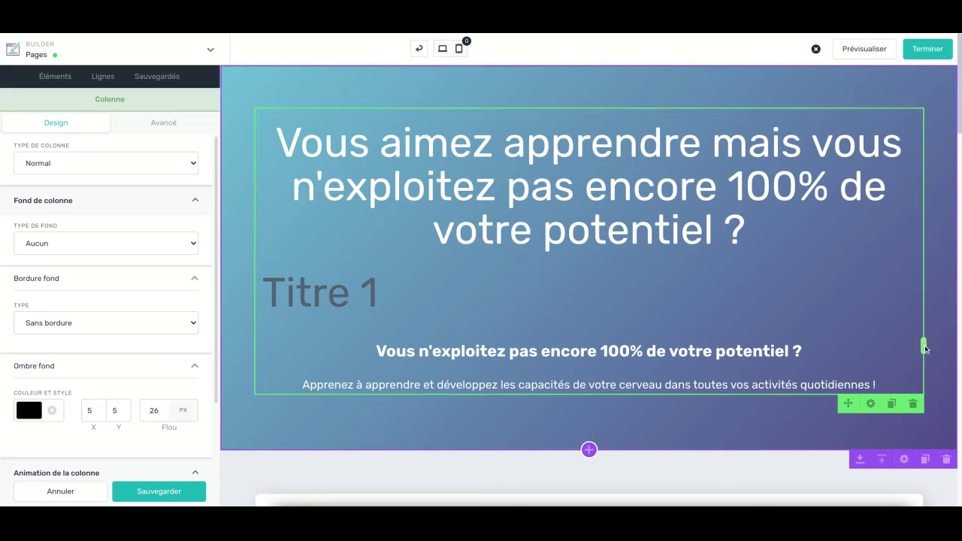
{"action": "scroll", "coordinate": [922, 427], "scroll_direction": "down", "scroll_amount": 1}
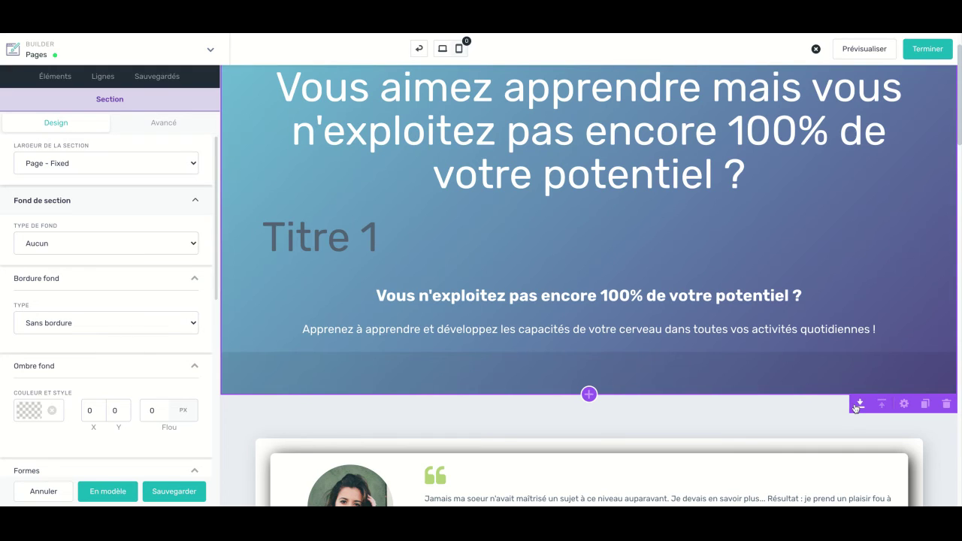
{"action": "left_click", "coordinate": [923, 407]}
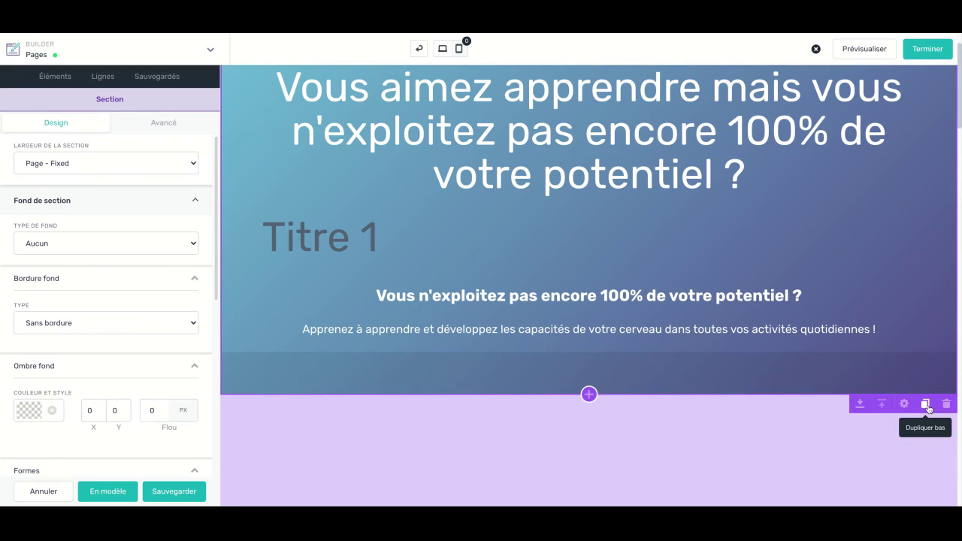
{"action": "scroll", "coordinate": [932, 376], "scroll_direction": "up", "scroll_amount": 1}
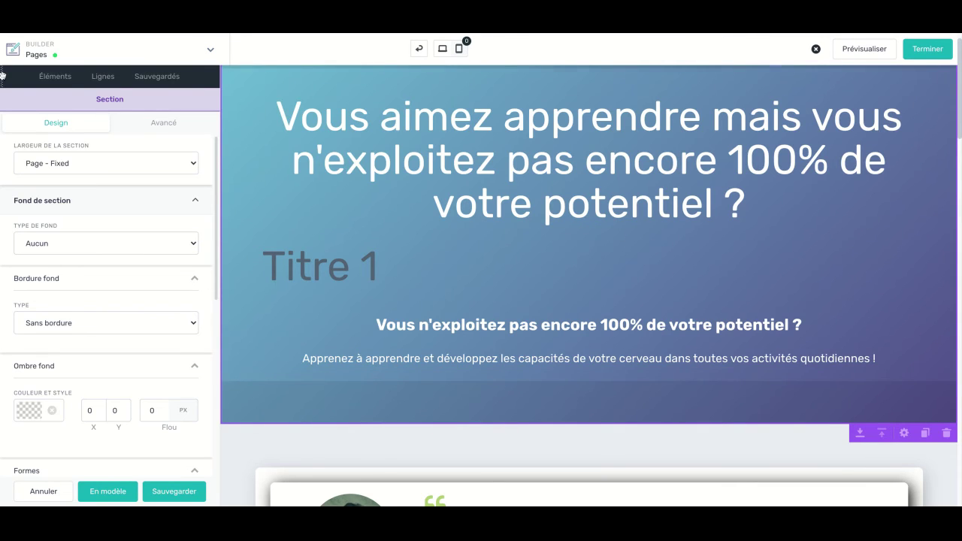
- Undock the section settings panel, float it over the page, and dock it back in its original place
{"action": "left_click_drag", "start_coordinate": [3, 76], "coordinate": [398, 123]}
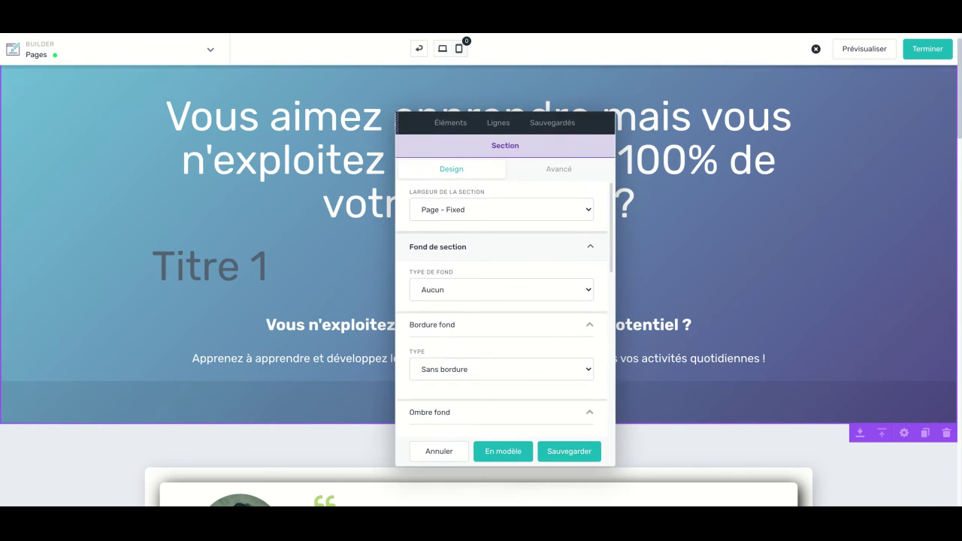
{"action": "scroll", "coordinate": [591, 180], "scroll_direction": "down", "scroll_amount": 5}
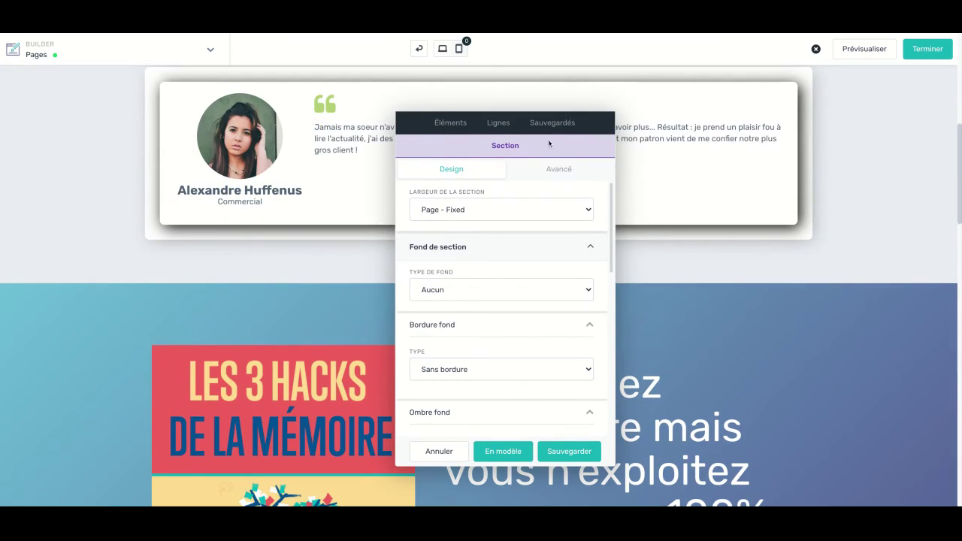
{"action": "left_click_drag", "start_coordinate": [399, 120], "coordinate": [652, 134]}
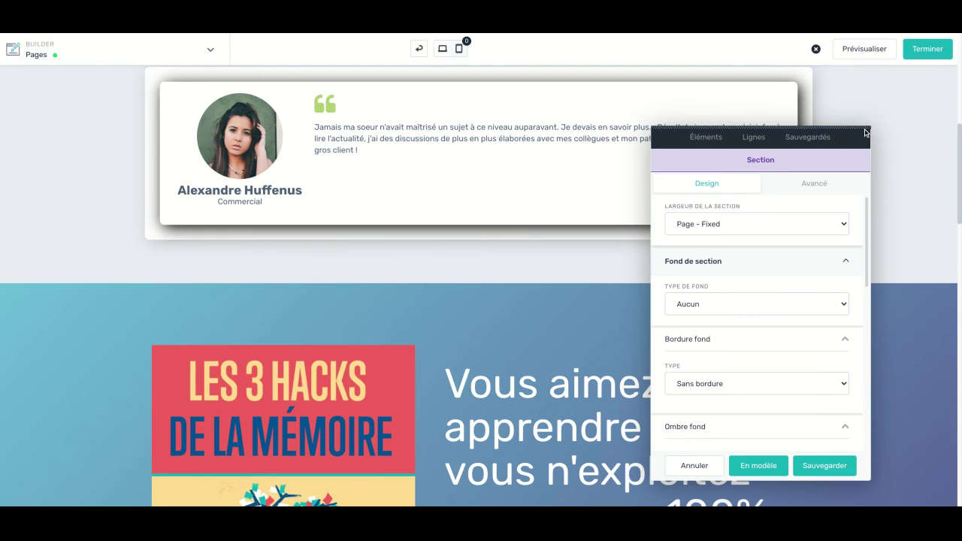
{"action": "left_click_drag", "start_coordinate": [865, 133], "coordinate": [620, 115]}
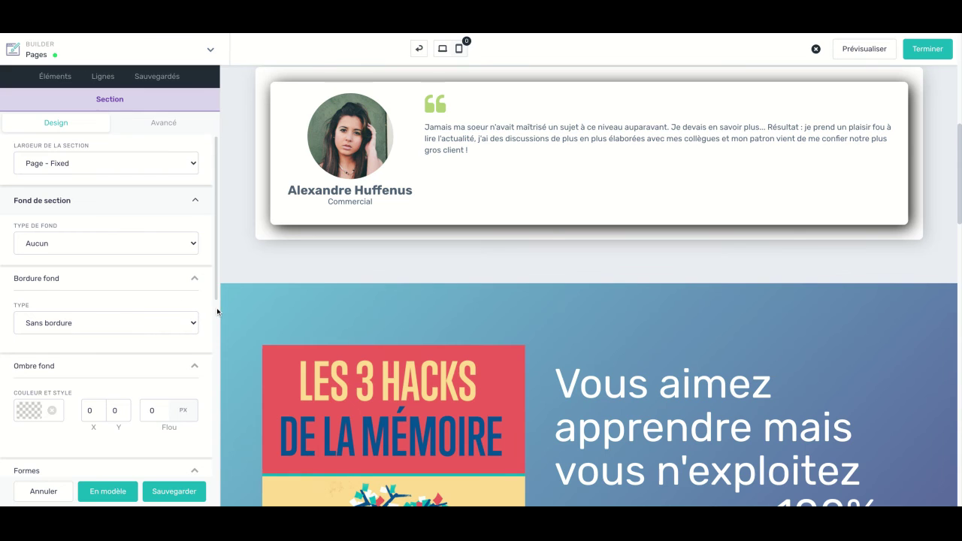
{"action": "mouse_move", "coordinate": [217, 70]}
{"action": "left_mouse_down"}
{"action": "mouse_move", "coordinate": [367, 91]}
{"action": "mouse_move", "coordinate": [520, 85]}
{"action": "mouse_move", "coordinate": [455, 203]}
{"action": "mouse_move", "coordinate": [631, 162]}
{"action": "mouse_move", "coordinate": [427, 158]}
{"action": "mouse_move", "coordinate": [201, 103]}
{"action": "mouse_move", "coordinate": [218, 71]}
{"action": "left_mouse_up"}
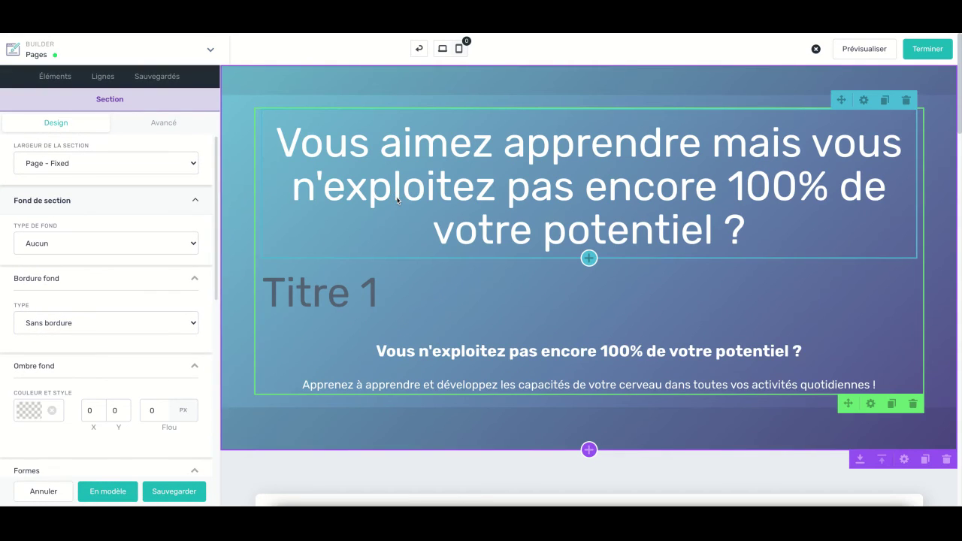
- Examine the content, design and advanced settings of the main heading in the first section
{"action": "left_click", "coordinate": [508, 183]}
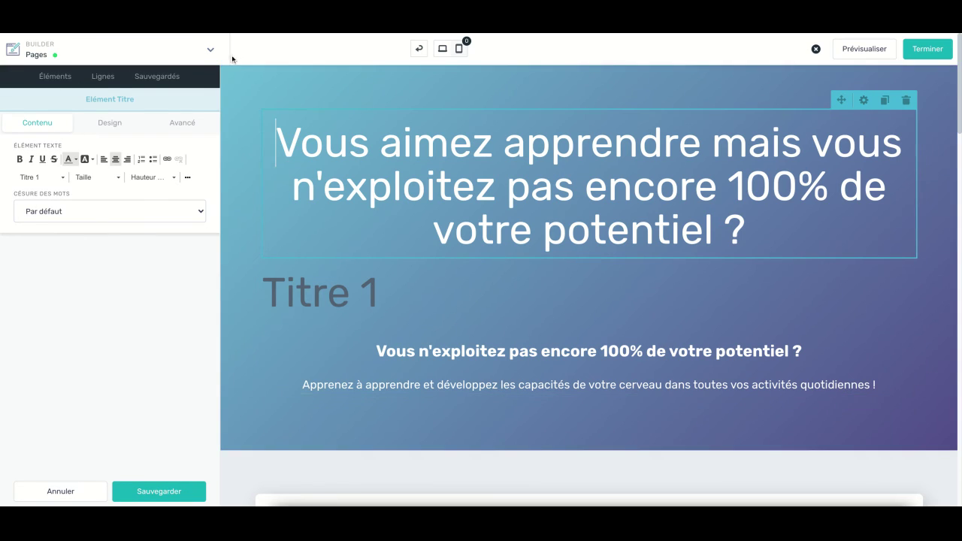
{"action": "left_click", "coordinate": [371, 150]}
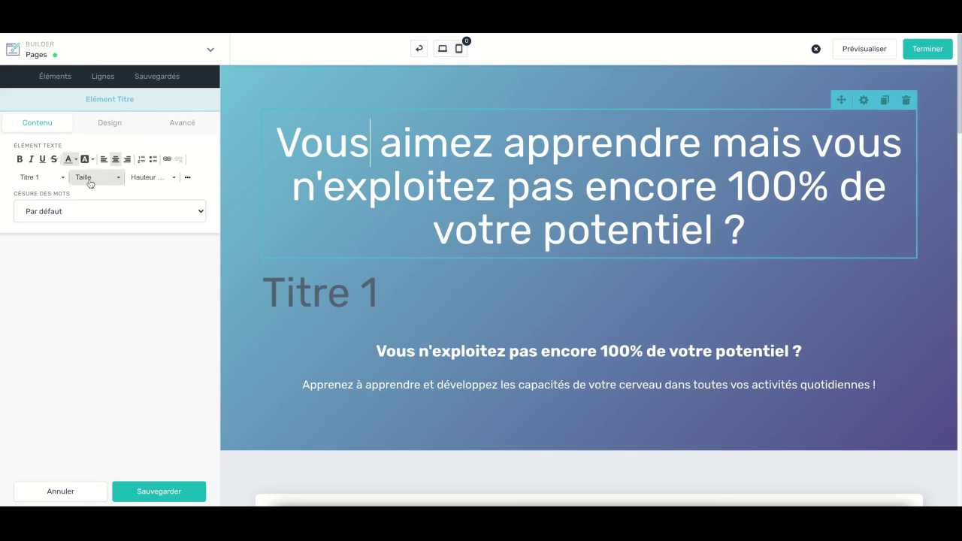
{"action": "left_click", "coordinate": [109, 124]}
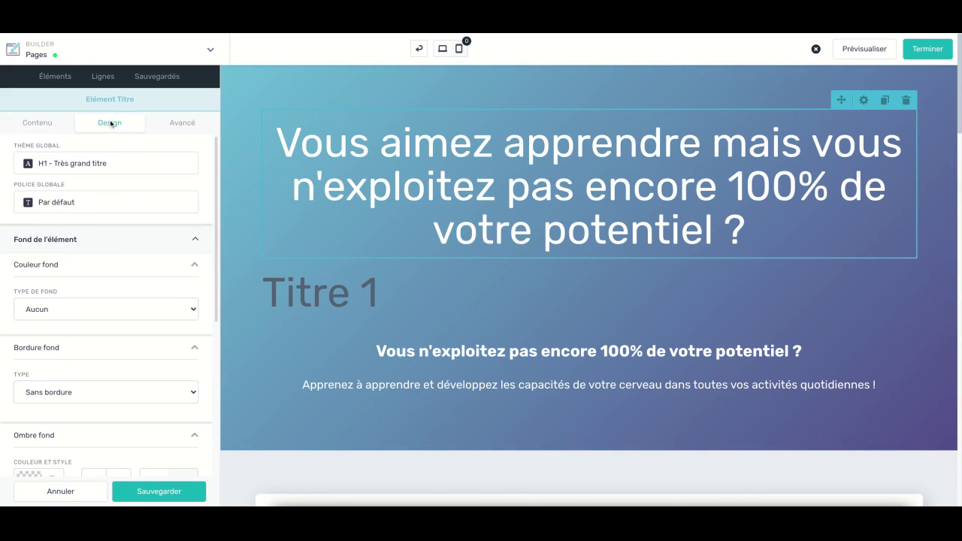
{"action": "left_click", "coordinate": [183, 123]}
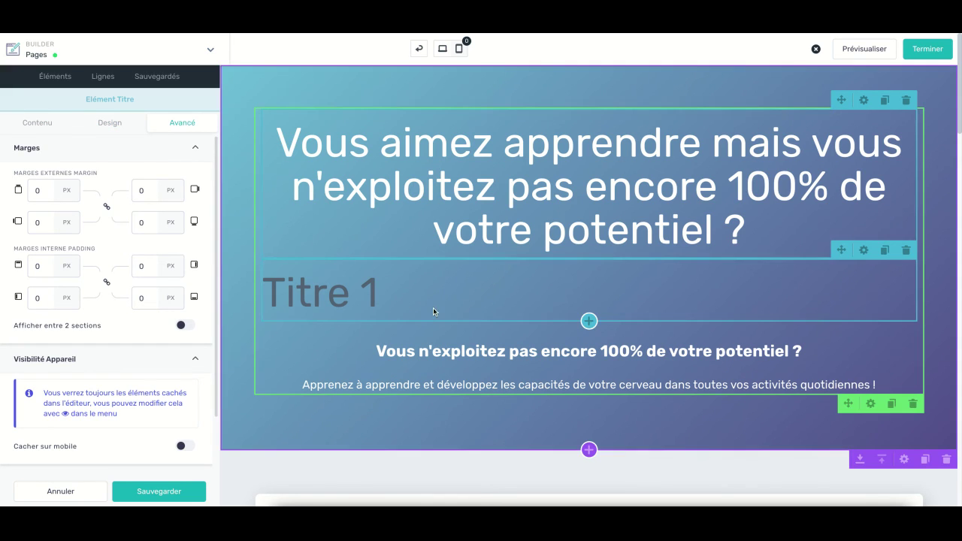
- Examine the content, design and advanced settings of the testimonial element and close its settings
{"action": "scroll", "coordinate": [433, 306], "scroll_direction": "down", "scroll_amount": 2}
{"action": "scroll", "coordinate": [446, 346], "scroll_direction": "down", "scroll_amount": 4}
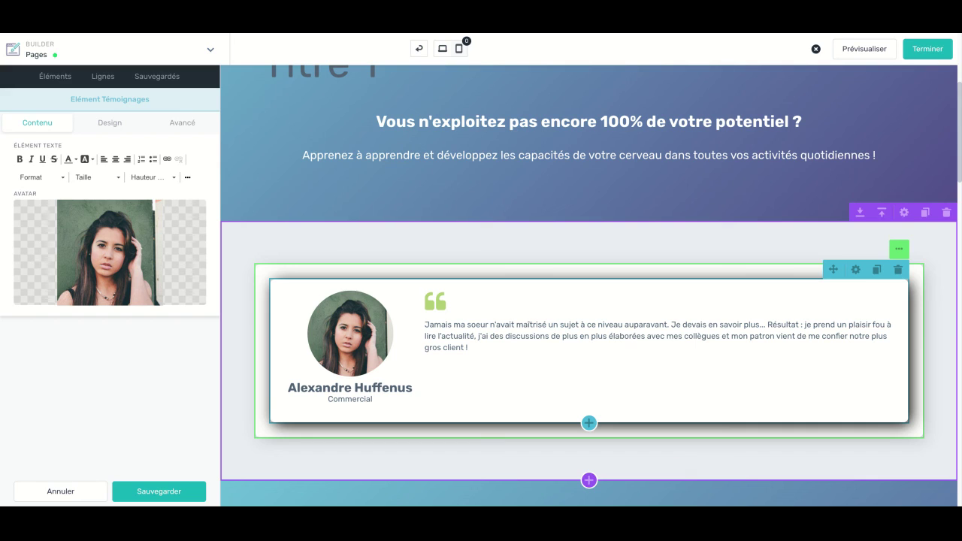
{"action": "left_click", "coordinate": [117, 132]}
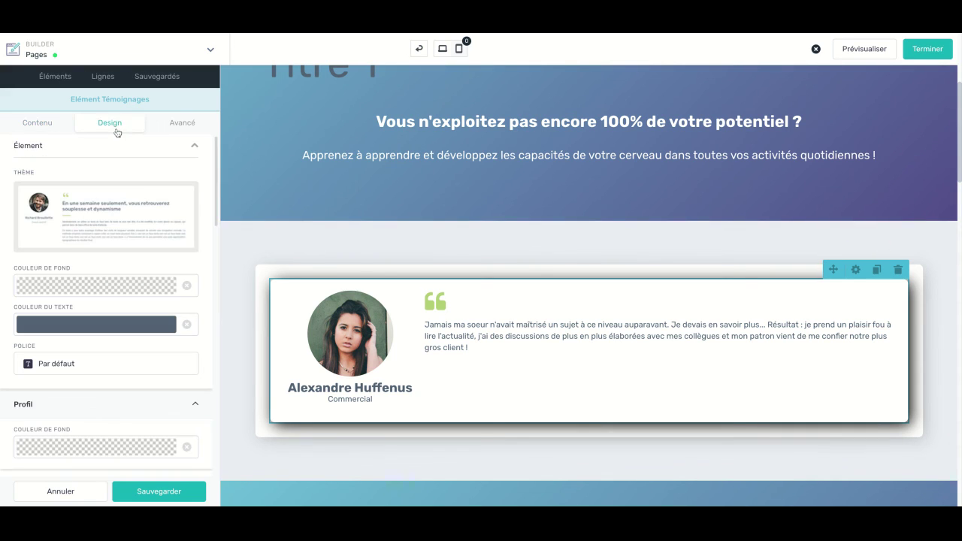
{"action": "left_click", "coordinate": [186, 129]}
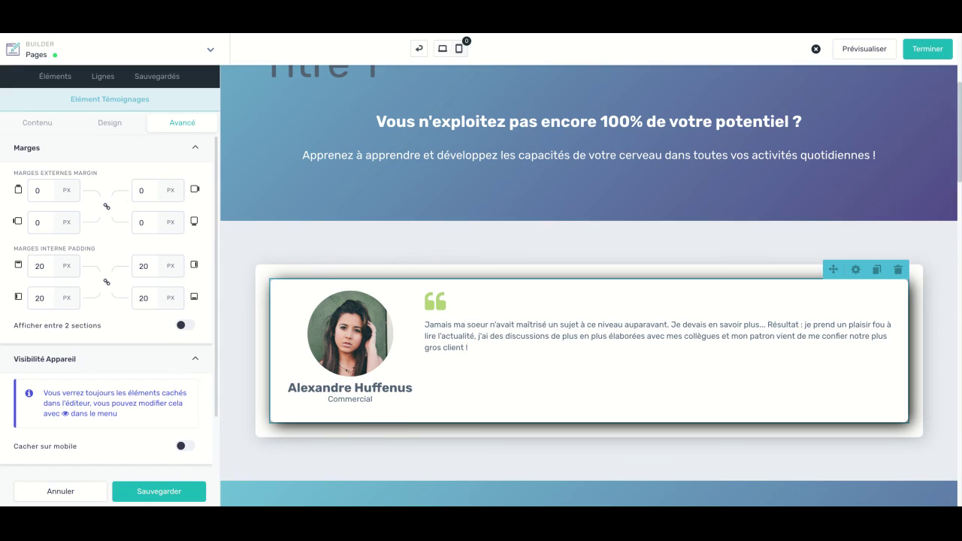
{"action": "key", "text": "Escape"}
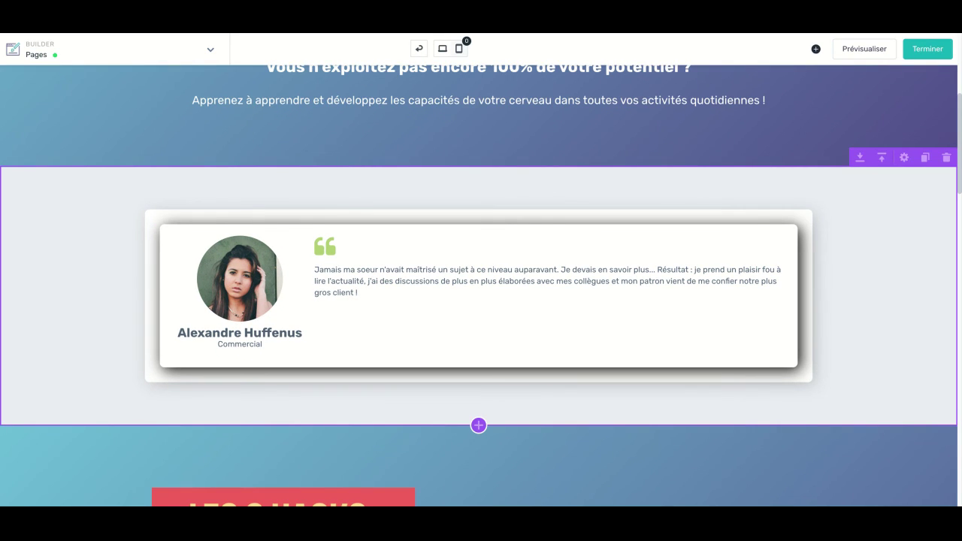